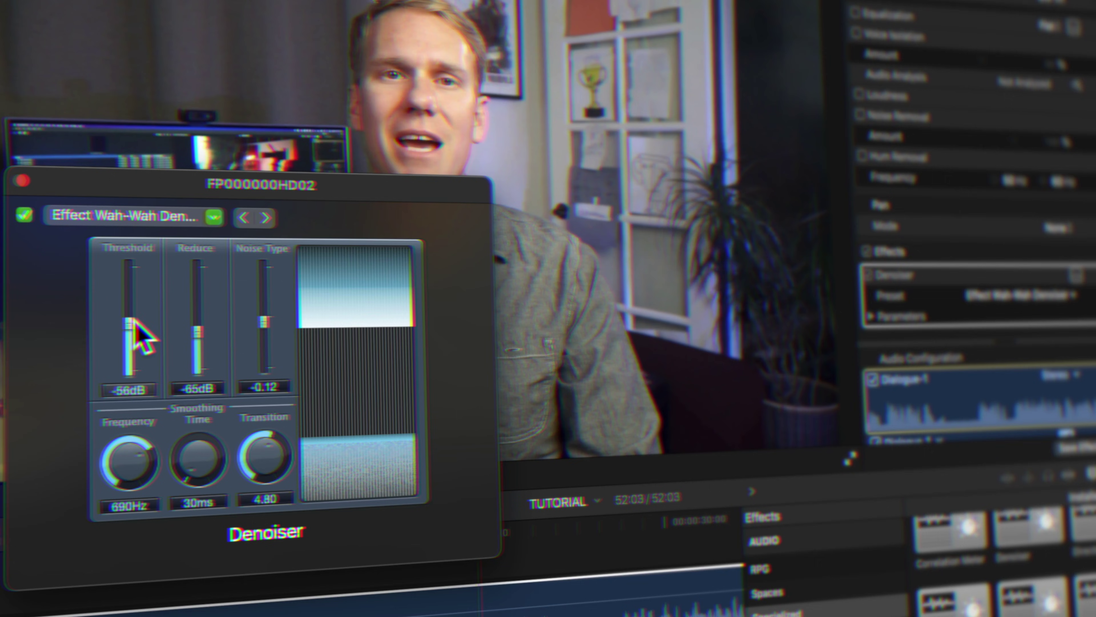
Set the Denoiser's Threshold to -28dB and Reduce to -75dB
left_click_drag(132, 323, 145, 290)
left_click_drag(195, 327, 203, 337)
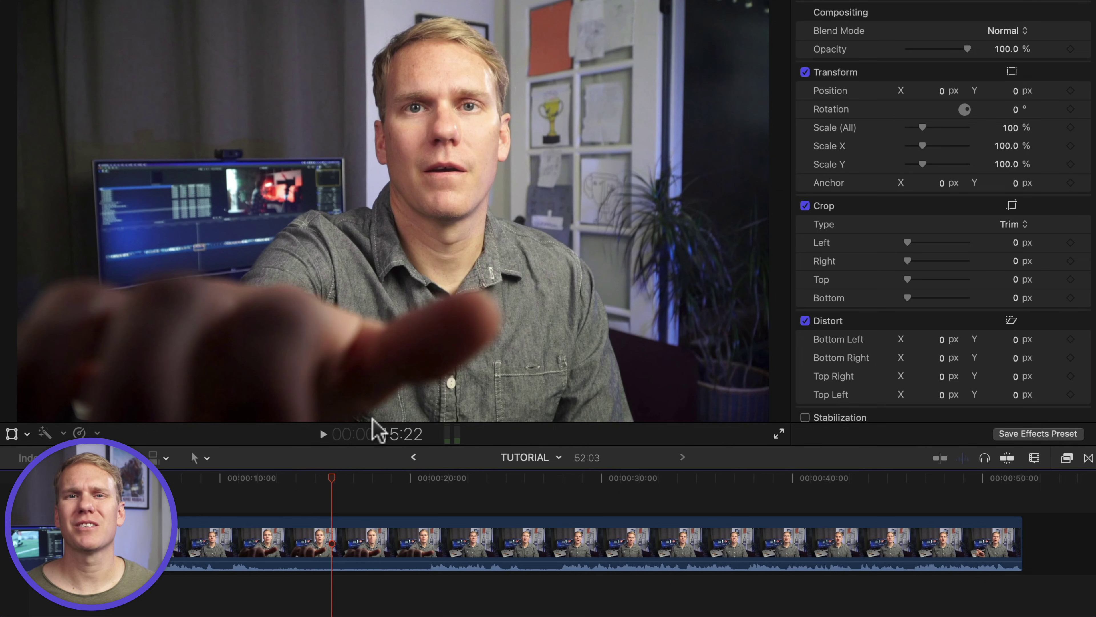
mouse_move(305, 479)
left_mouse_down()
mouse_move(335, 480)
mouse_move(300, 474)
left_mouse_up()
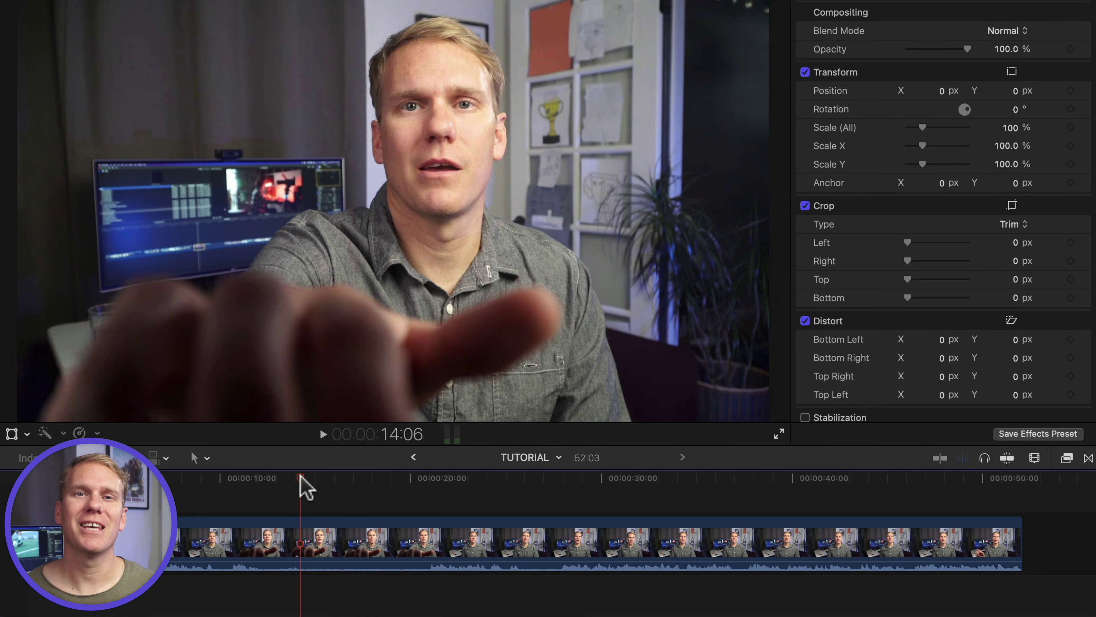
key("space")
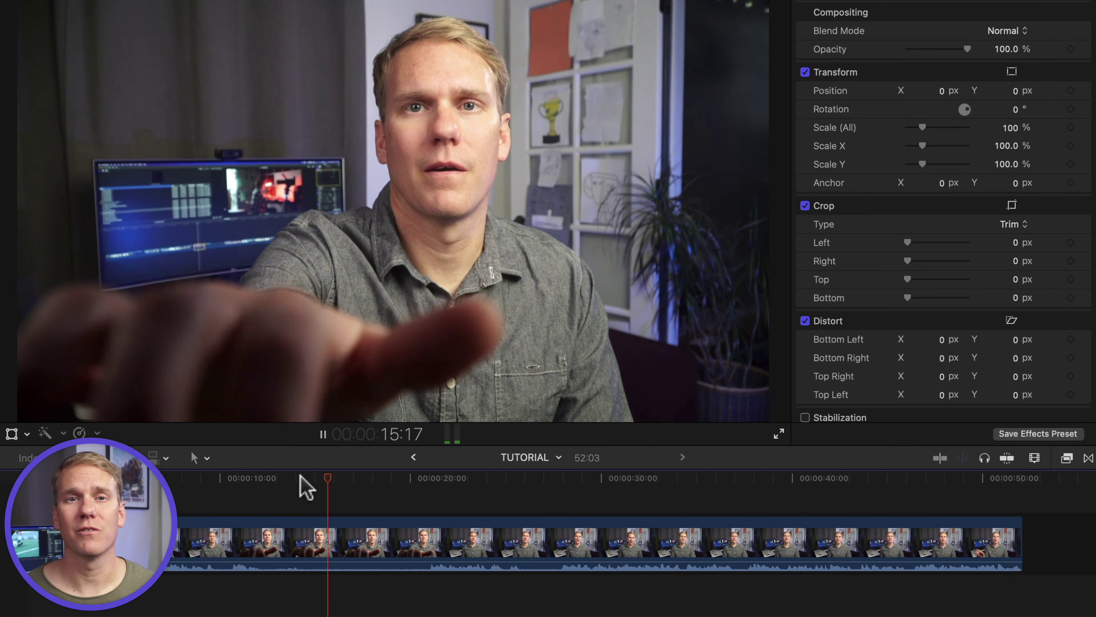
key("space")
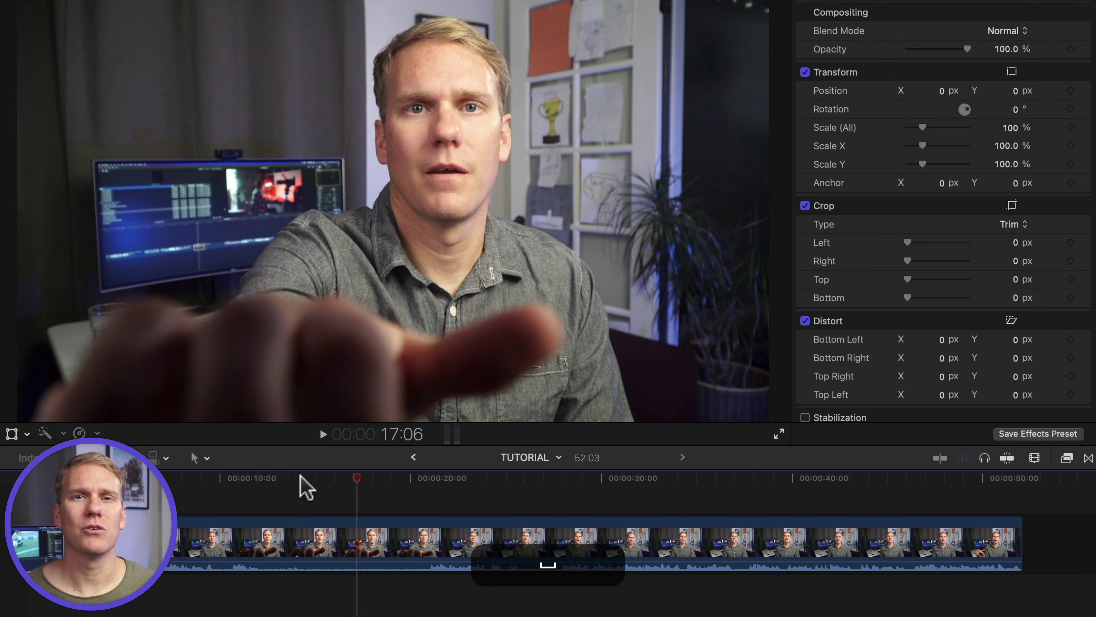
left_click(316, 477)
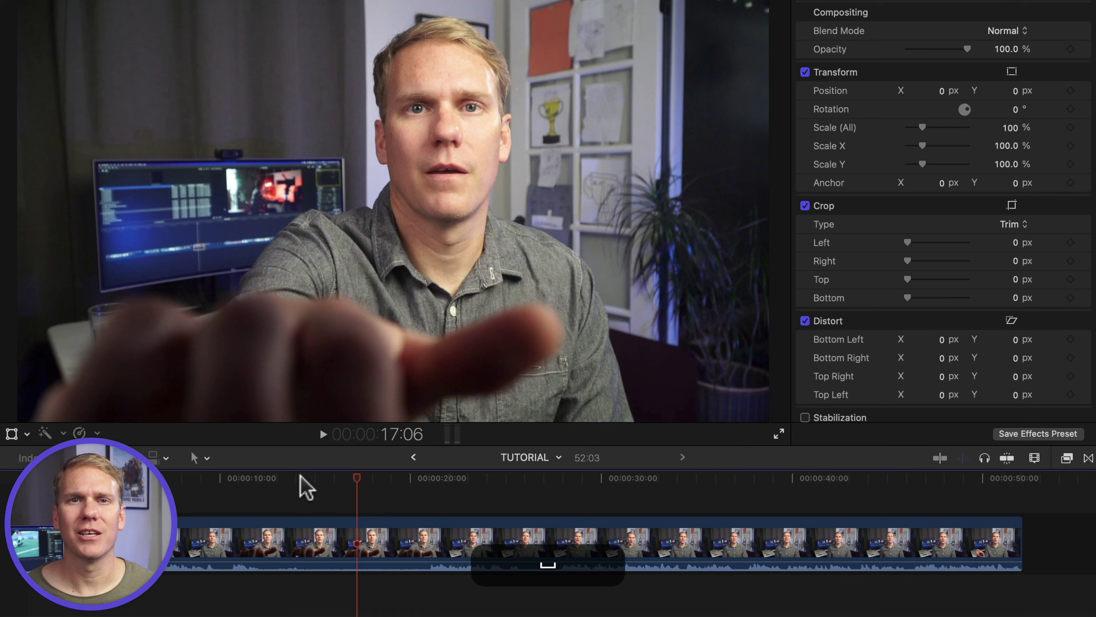
left_click_drag(307, 477, 315, 477)
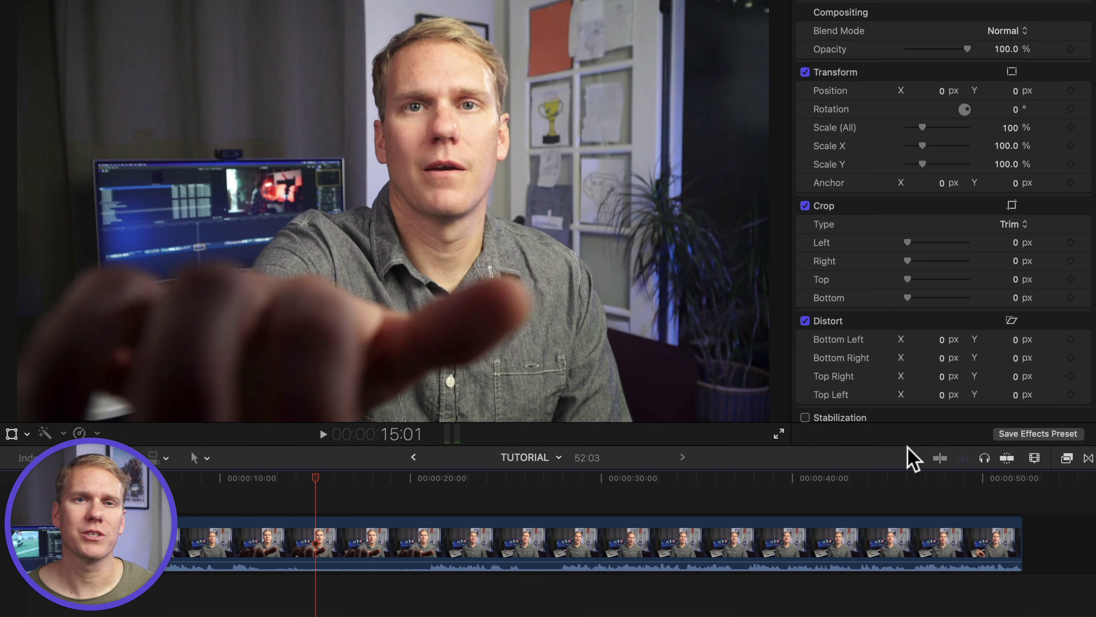
Display the clip as a waveform only, move the playhead to about 13 seconds, and zoom in
left_click(1035, 458)
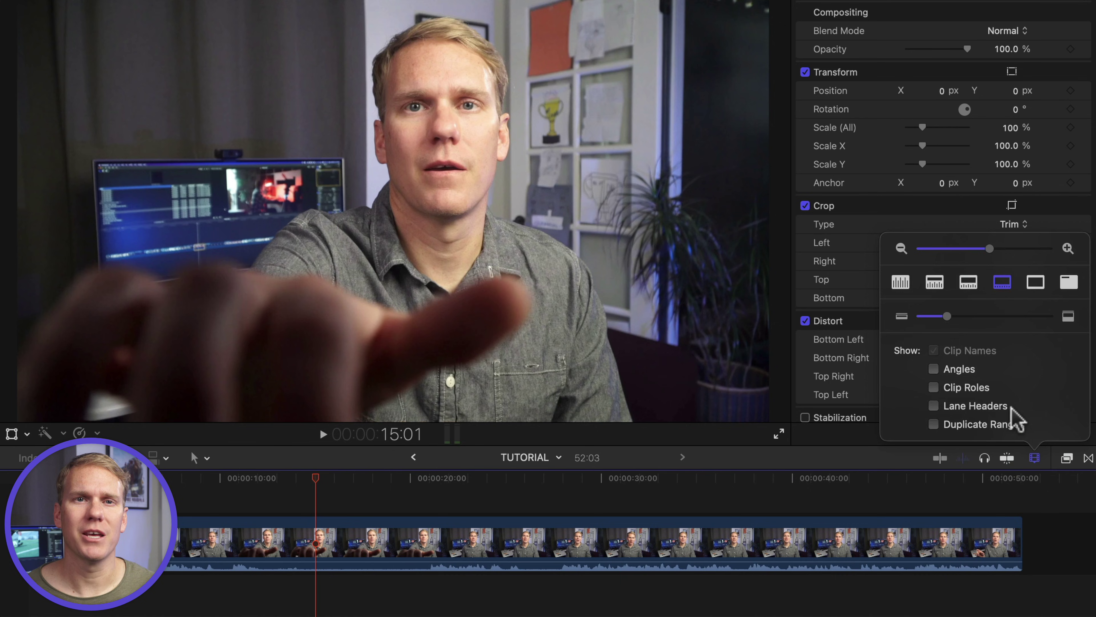
left_click(901, 283)
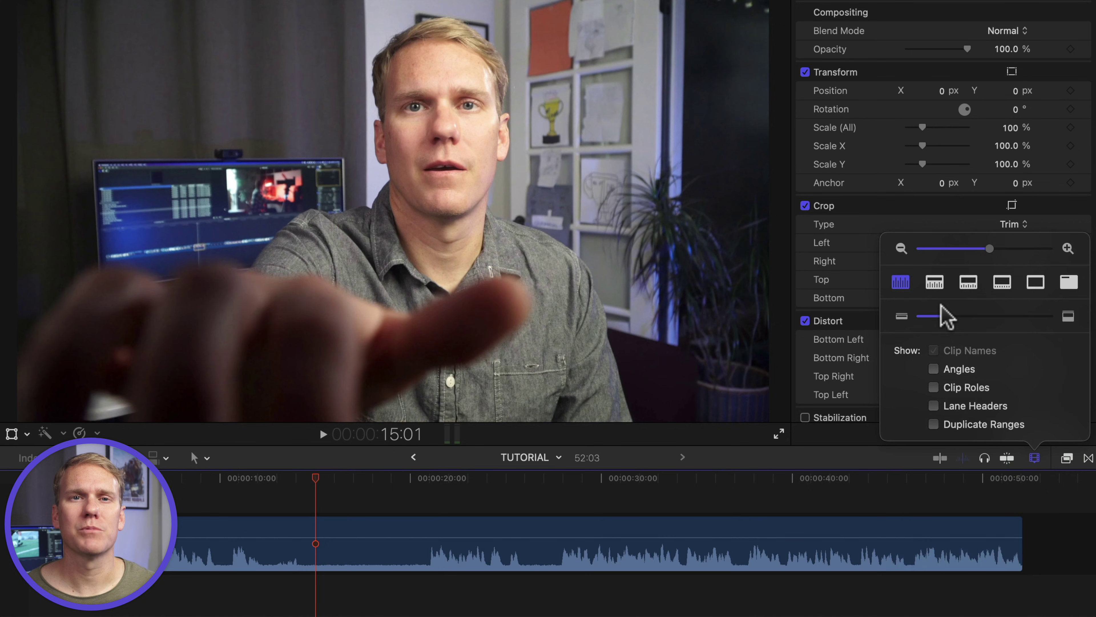
mouse_move(320, 479)
left_mouse_down()
mouse_move(282, 489)
mouse_move(290, 478)
mouse_move(321, 480)
mouse_move(218, 483)
mouse_move(386, 509)
left_mouse_up()
key("super+equal")
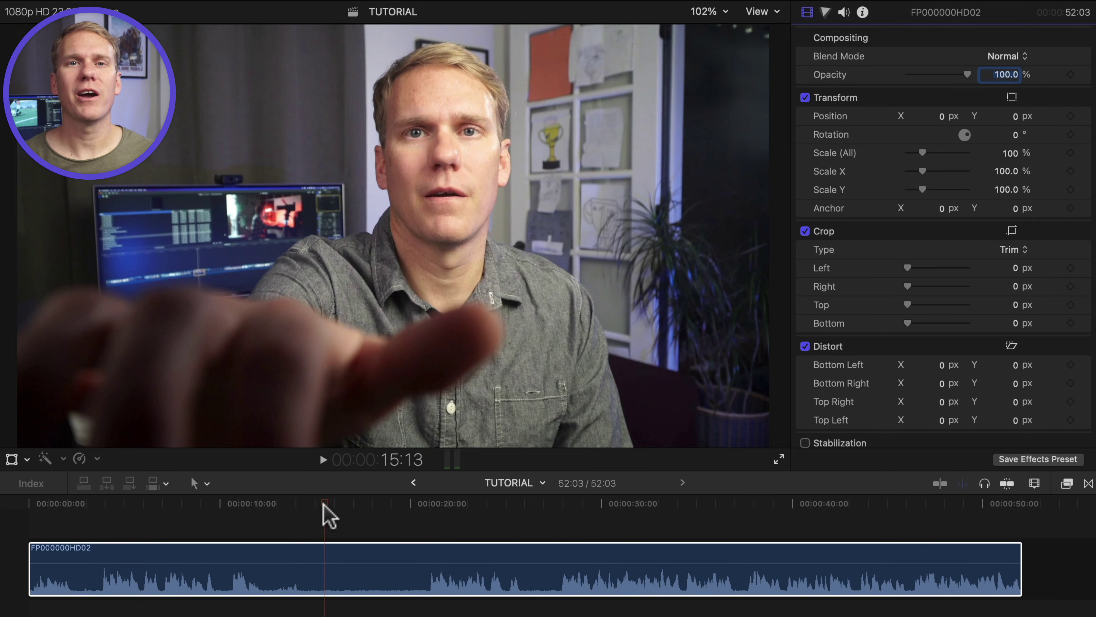
Move the playhead to 17:08, select the clip, and apply Enhance Audio
left_click(323, 512)
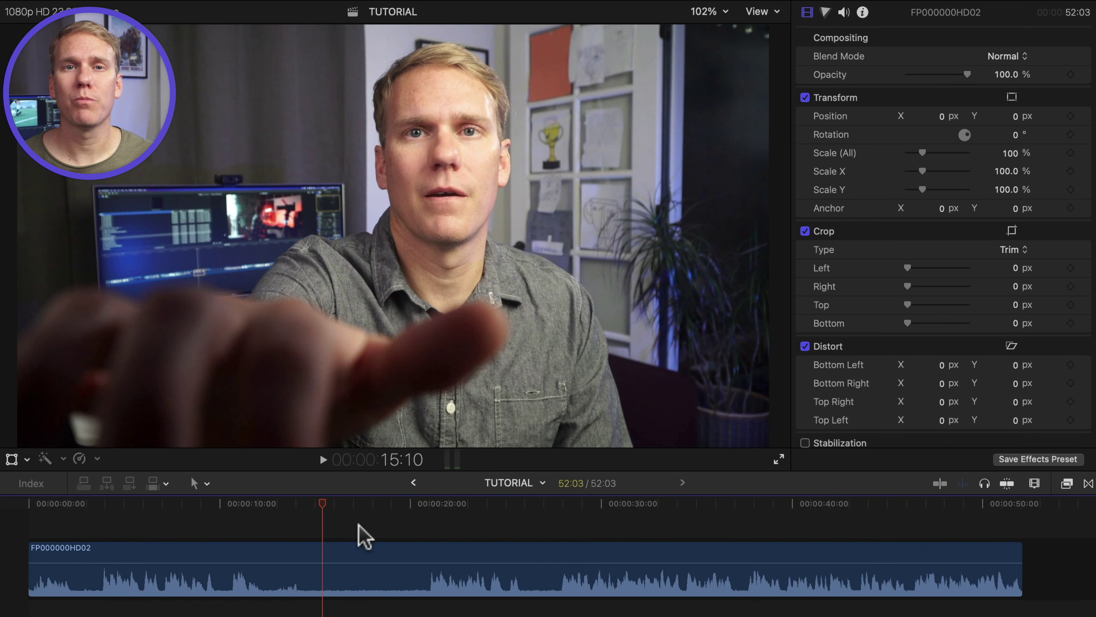
left_click(358, 524)
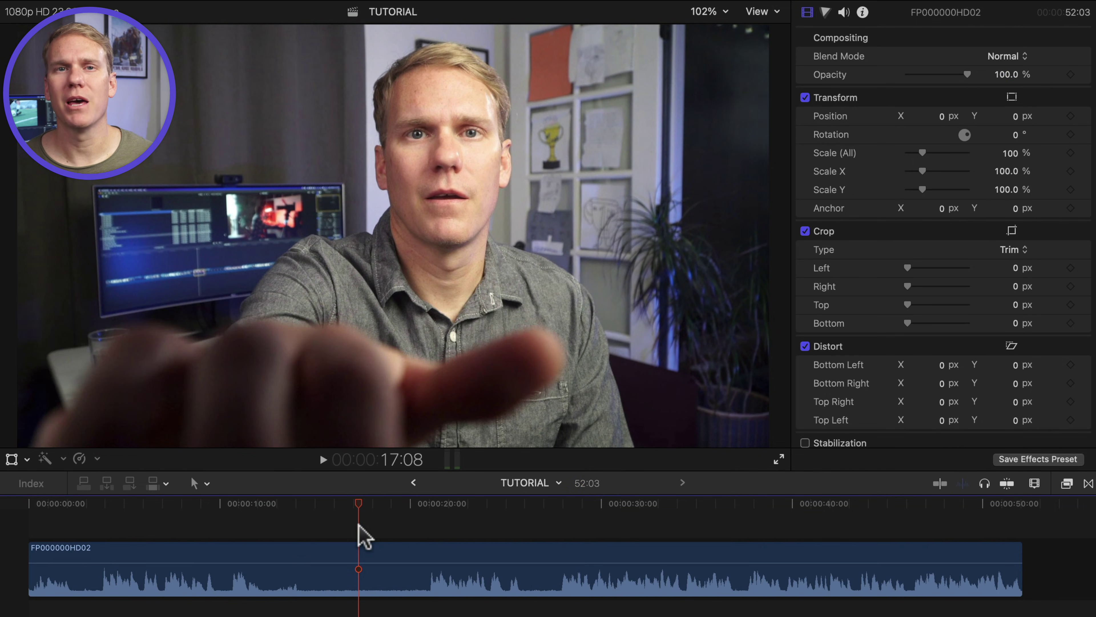
left_click(321, 554)
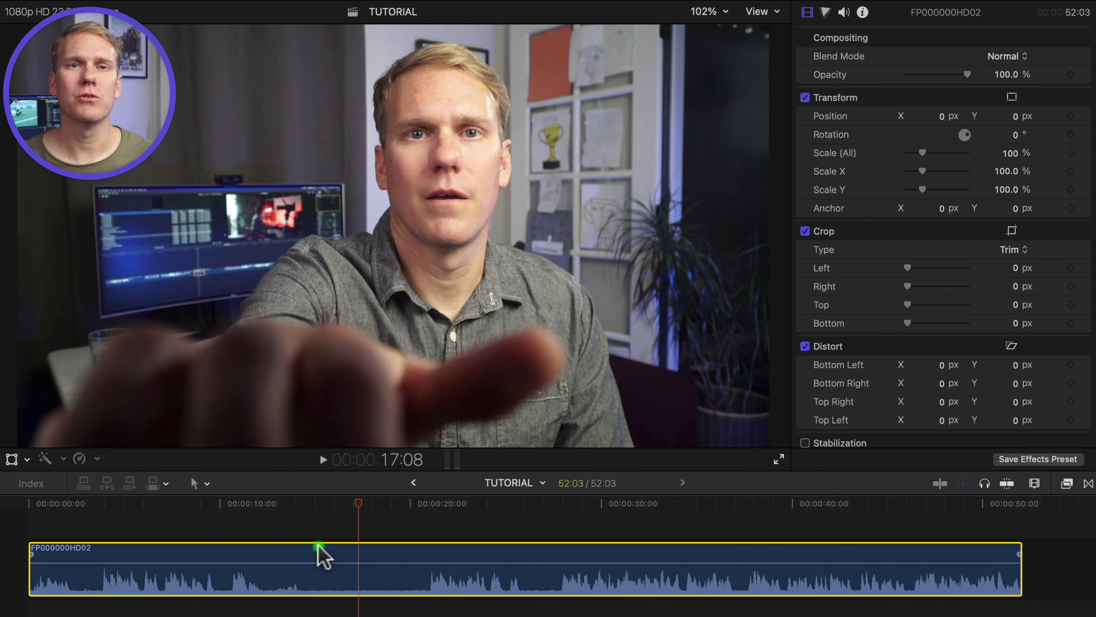
left_click(62, 458)
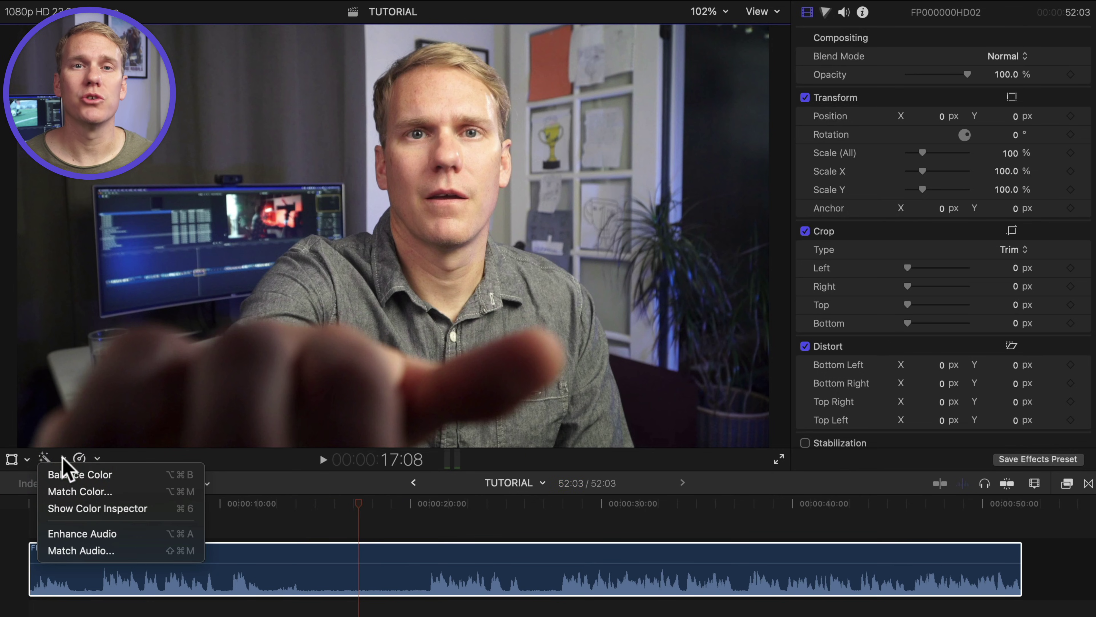
left_click(86, 534)
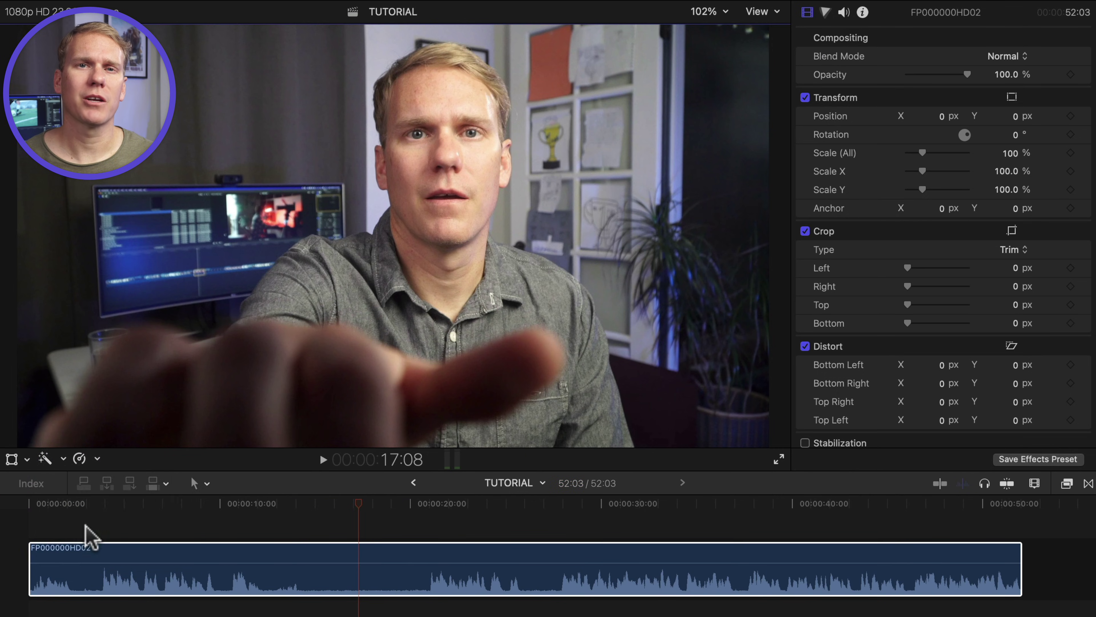
In the Audio inspector, expand and then collapse the Audio Analysis details
left_click(844, 12)
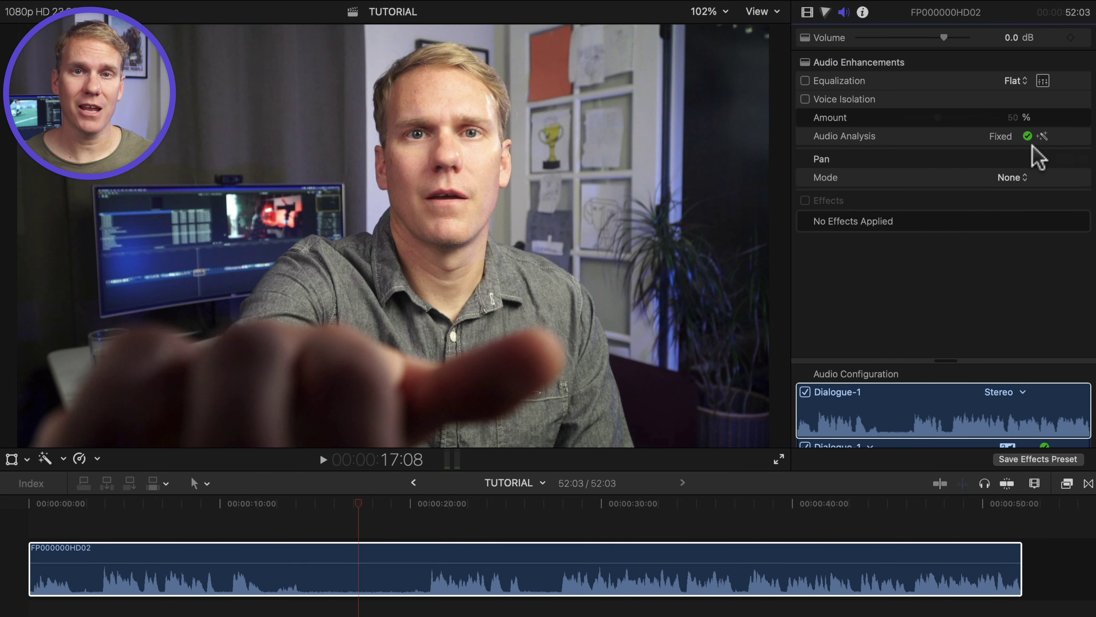
left_click(1060, 136)
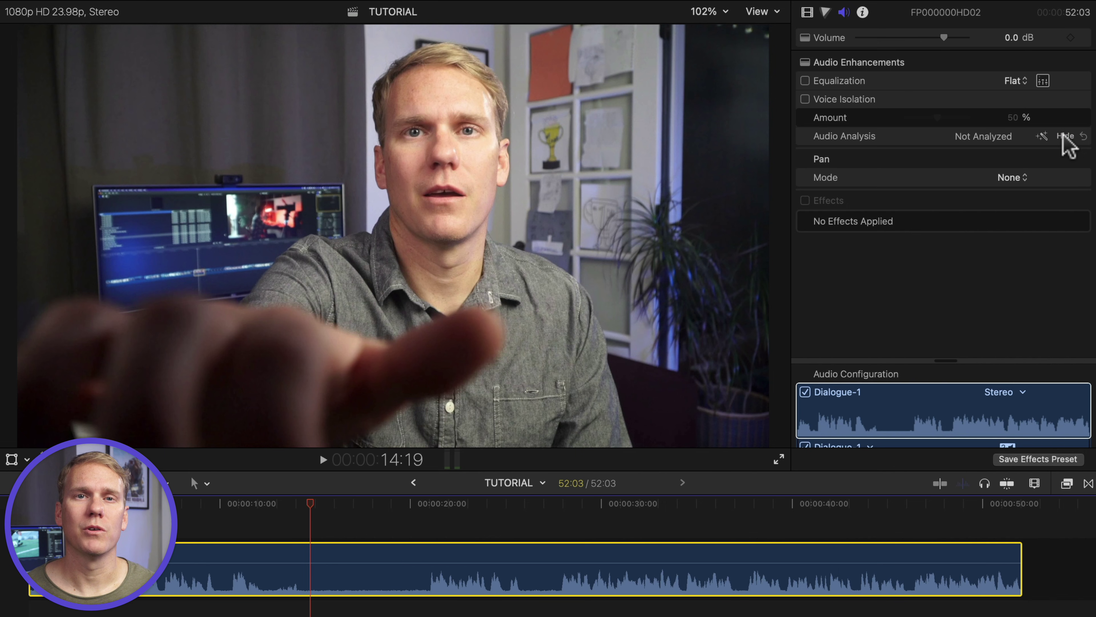
left_click(1063, 137)
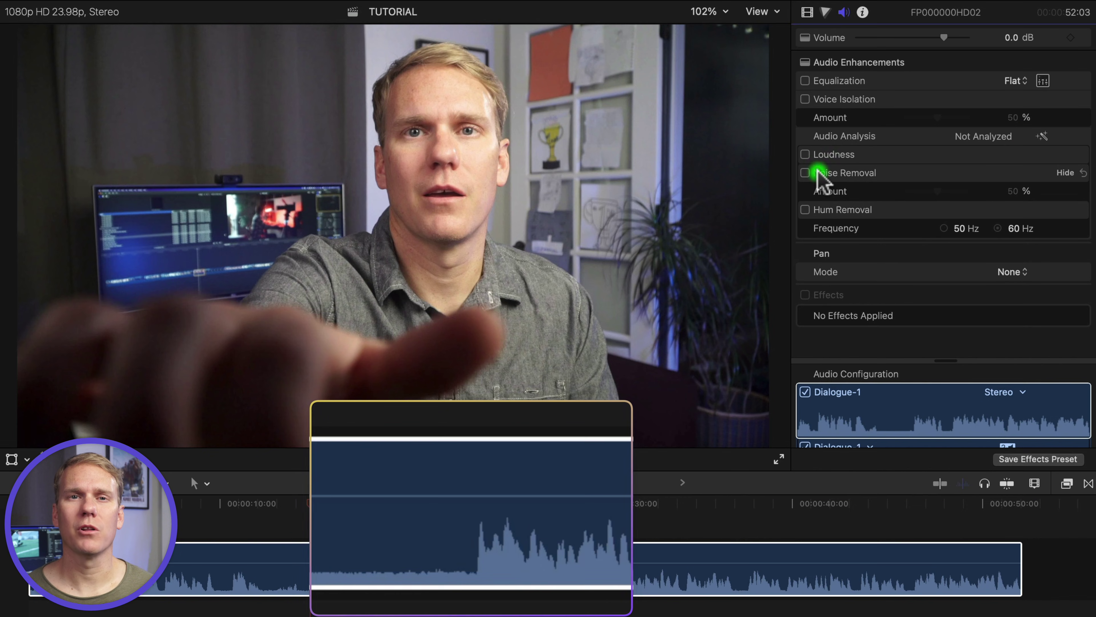
Enable Noise Removal on the clip and raise its Amount to 100%
left_click(805, 172)
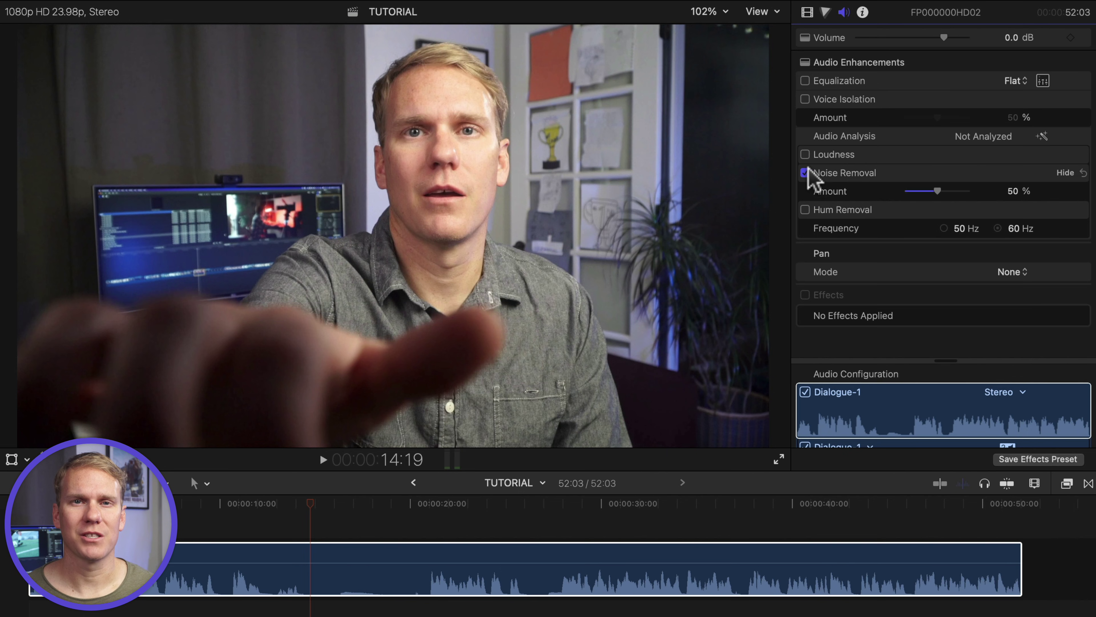
left_click_drag(937, 191, 968, 190)
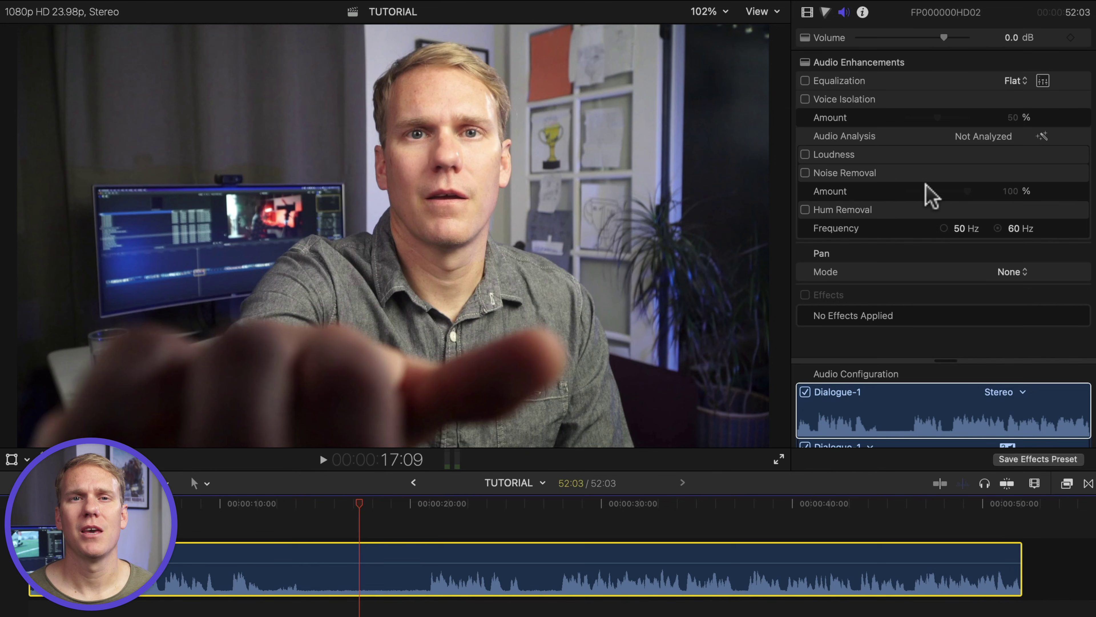
Enable Hum Removal at 50 Hz and reselect the dialogue clip in the timeline
left_click(805, 210)
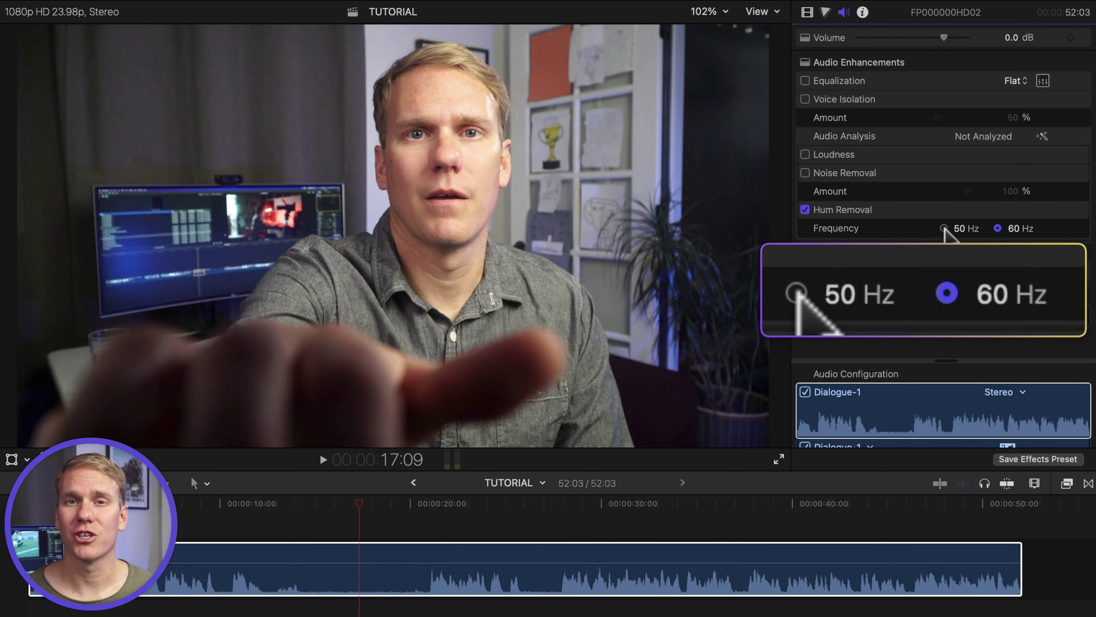
left_click(944, 228)
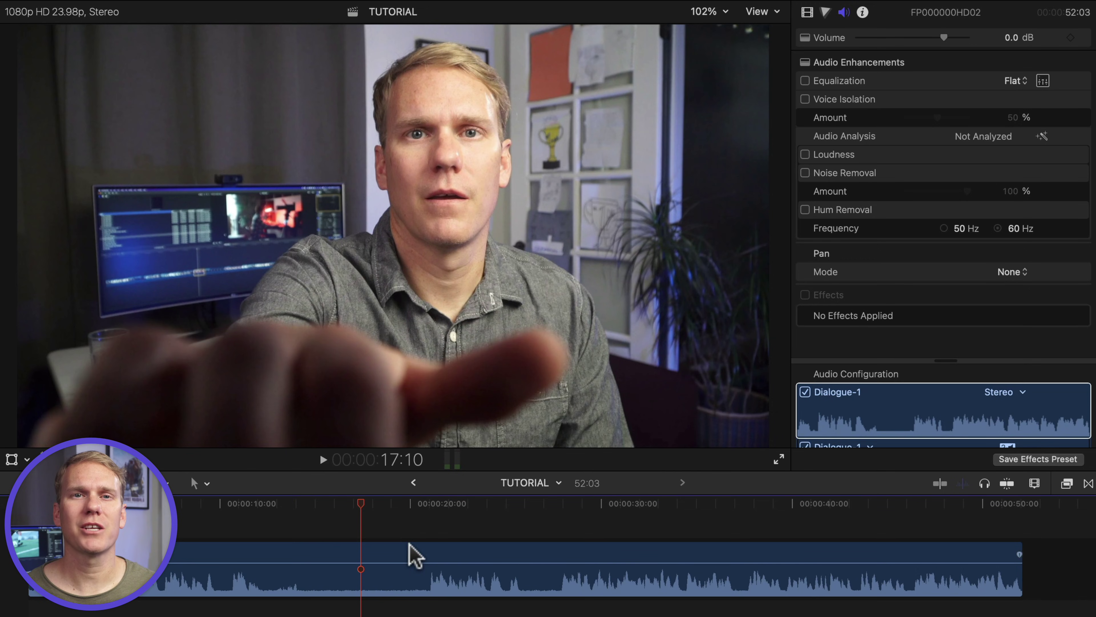
left_click(410, 545)
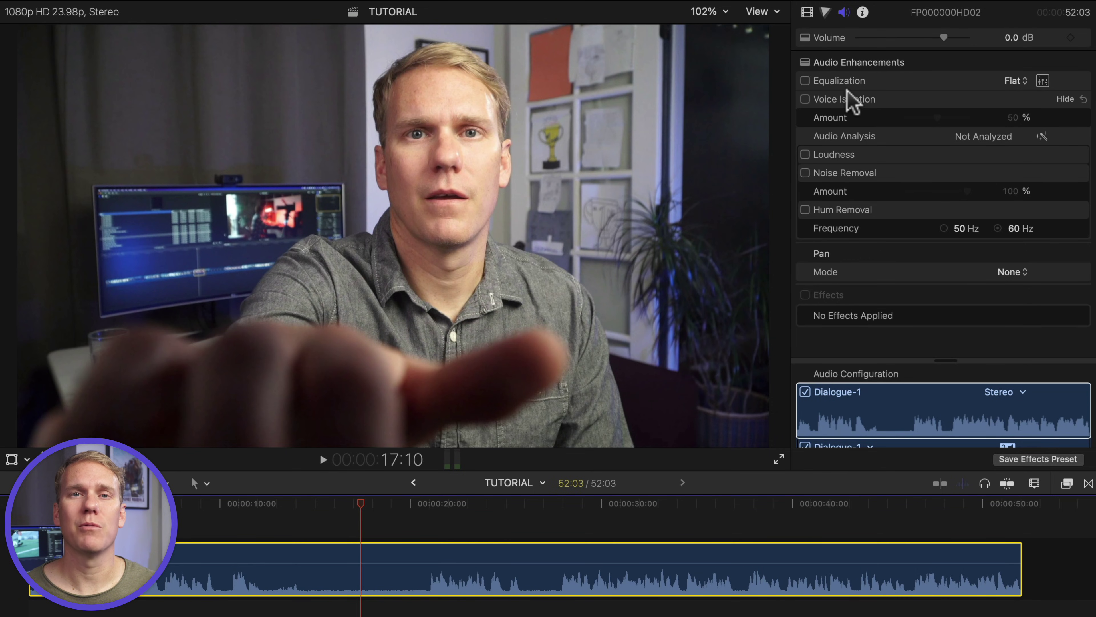
Enable Voice Isolation, preview it at 100% around 21 seconds, then settle the Amount at 56%
left_click(805, 99)
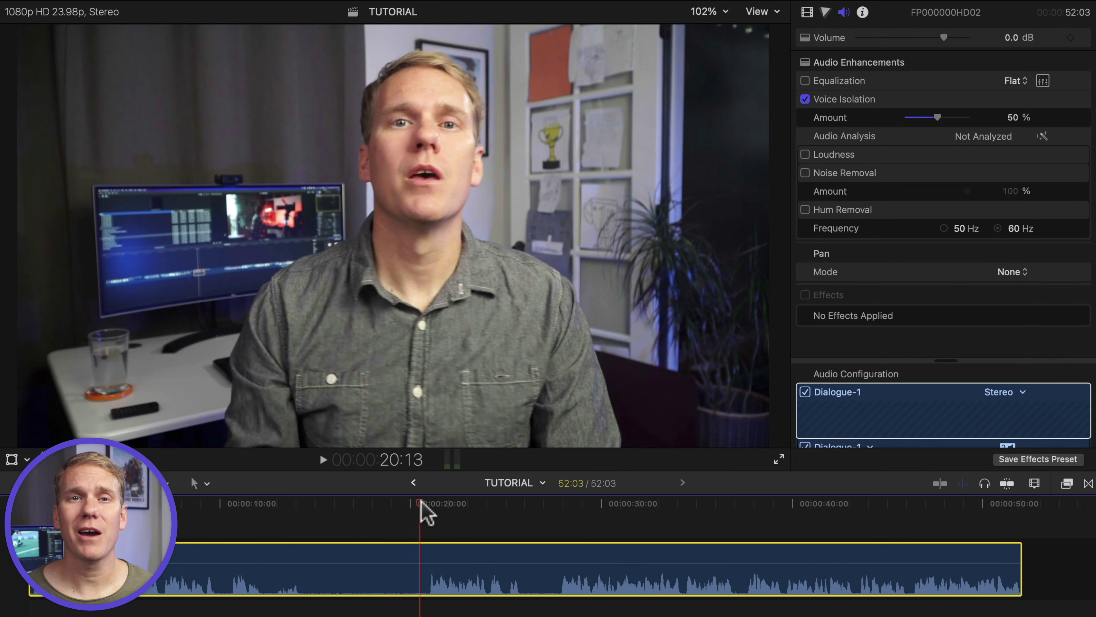
left_click(429, 509)
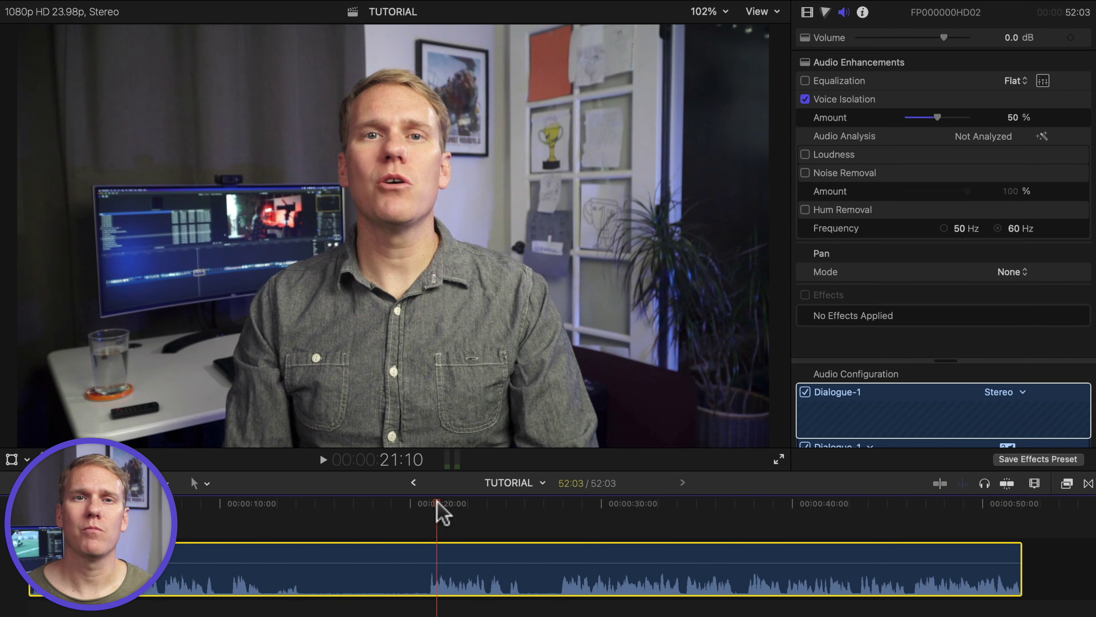
left_click_drag(938, 117, 982, 116)
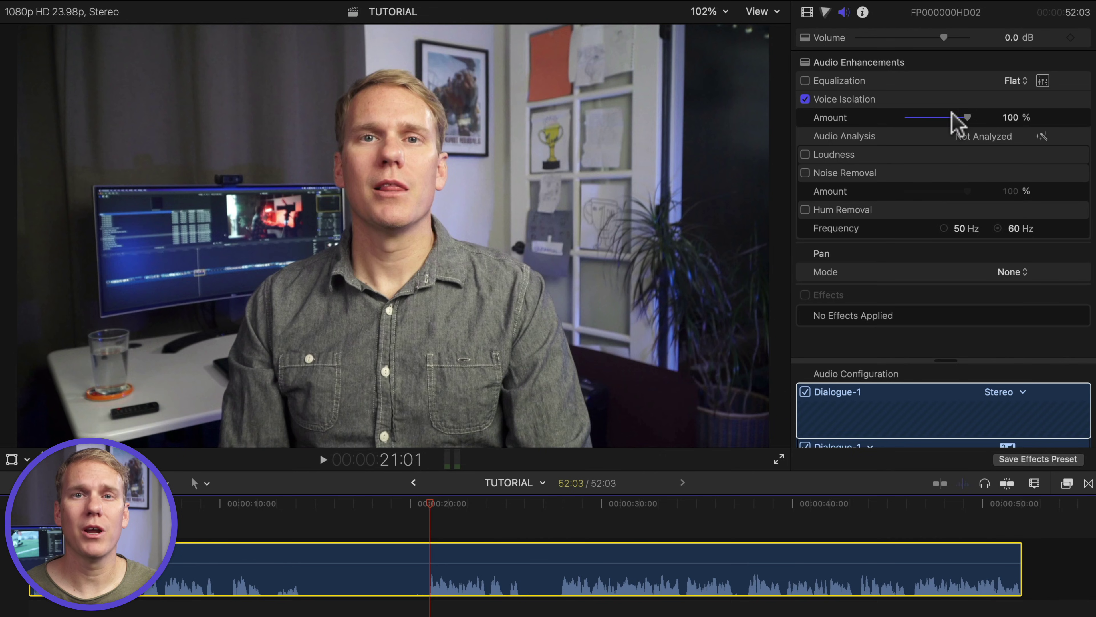
left_click_drag(951, 115, 939, 117)
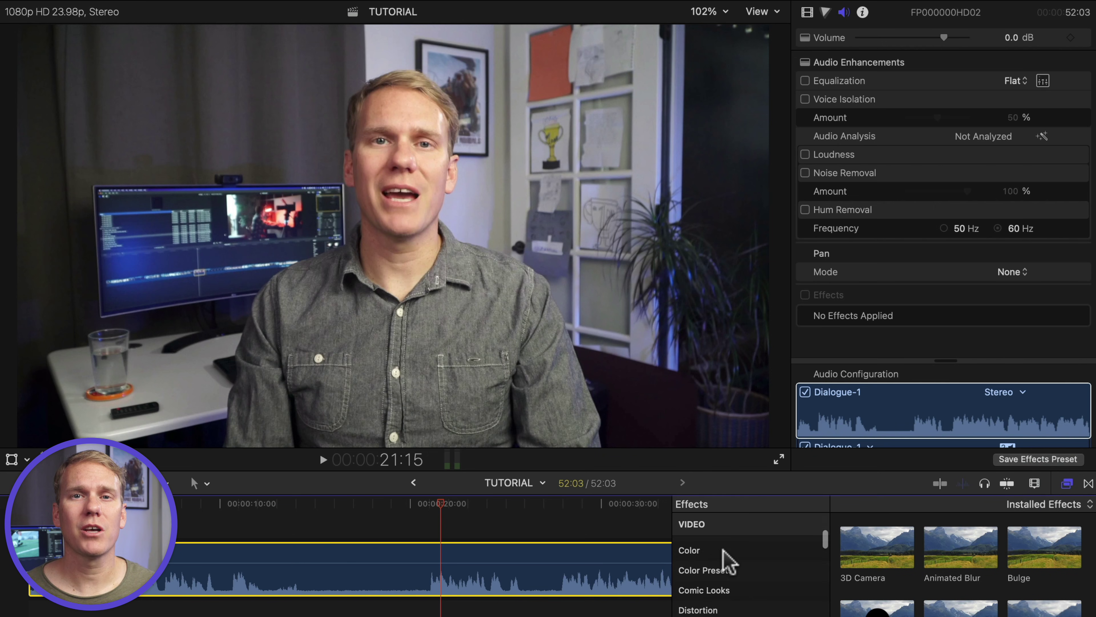
Drag the Denoiser from Audio > Specialized onto the dialogue clip and open its Preset list
scroll(724, 551, "up", 4)
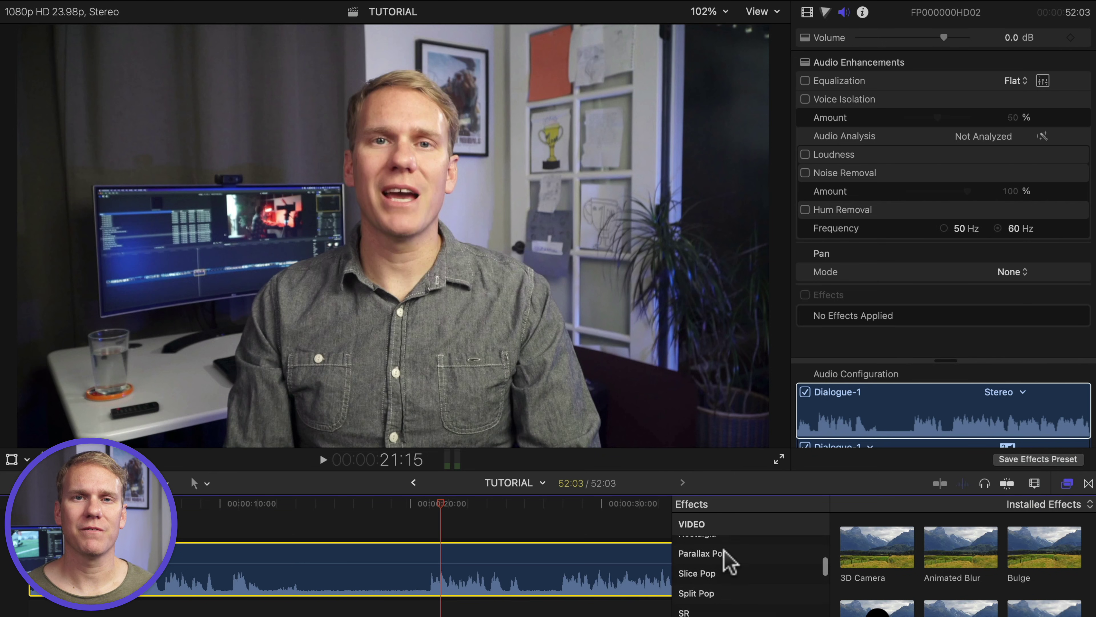
scroll(725, 552, "down", 8)
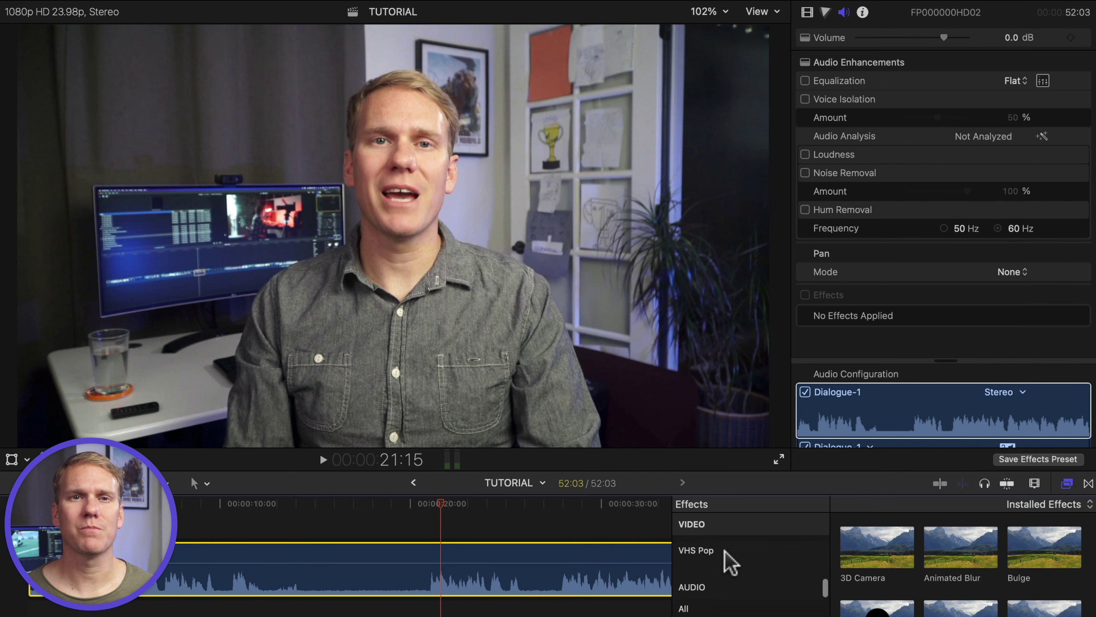
scroll(730, 562, "down", 3)
left_click(702, 586)
scroll(967, 557, "down", 3)
scroll(963, 547, "up", 2)
left_click_drag(962, 533, 510, 574)
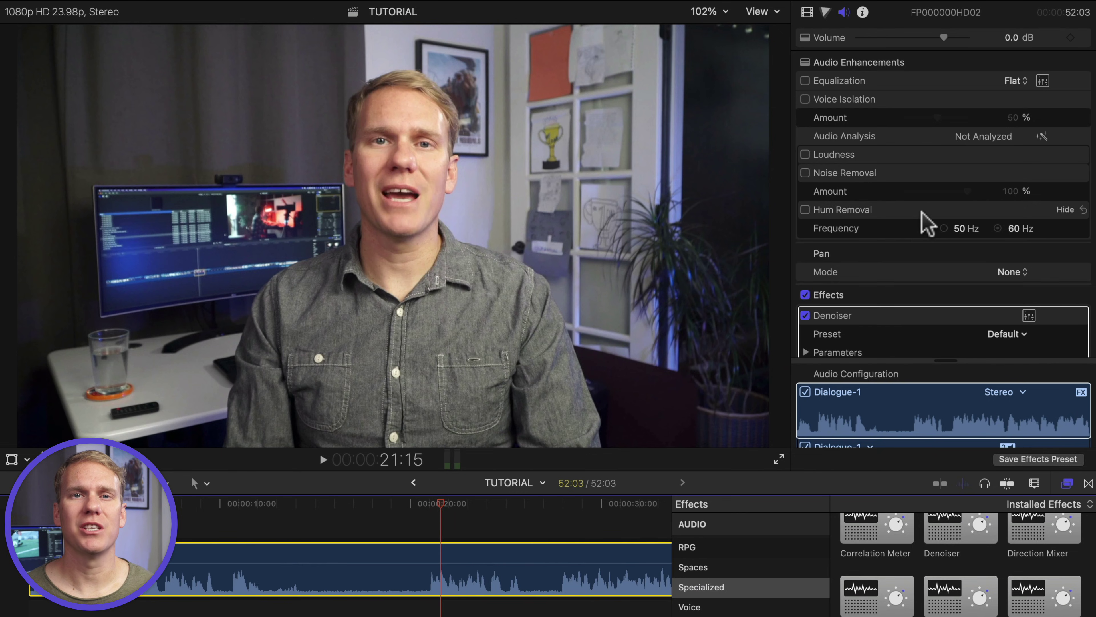
scroll(927, 221, "down", 1)
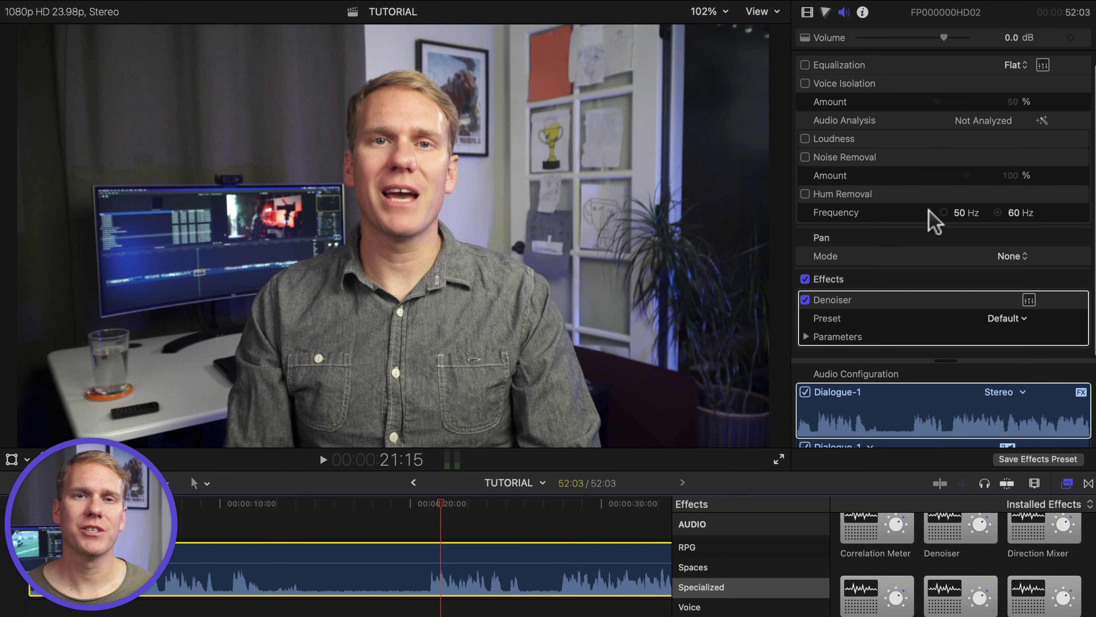
left_click(1010, 318)
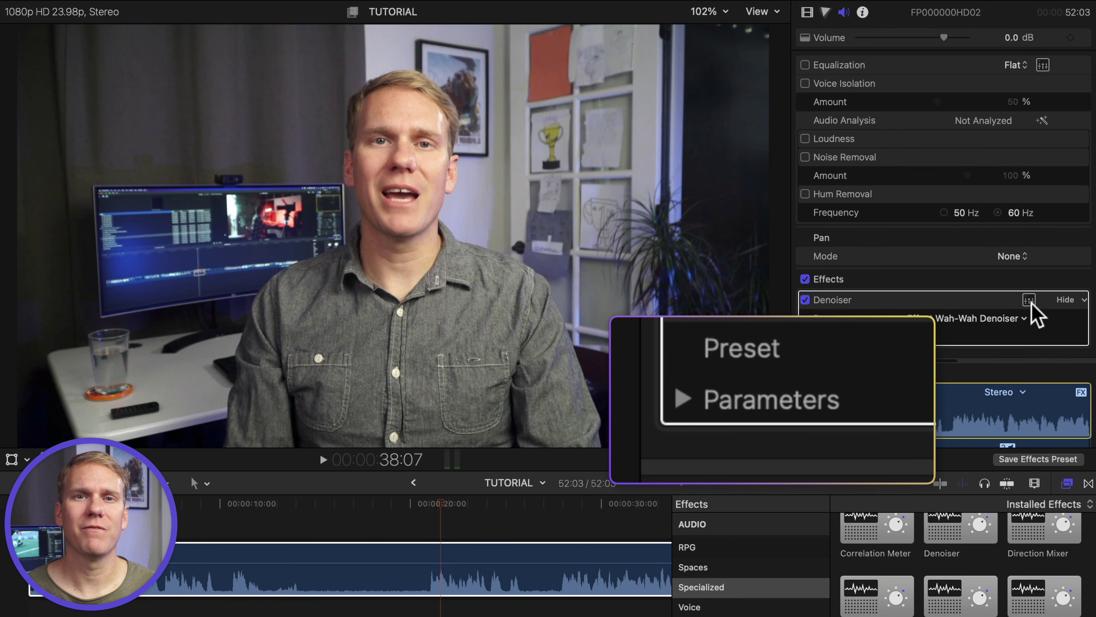
In the Denoiser's controls window, set Threshold to -28dB and Reduce to -64dB
left_click(1030, 301)
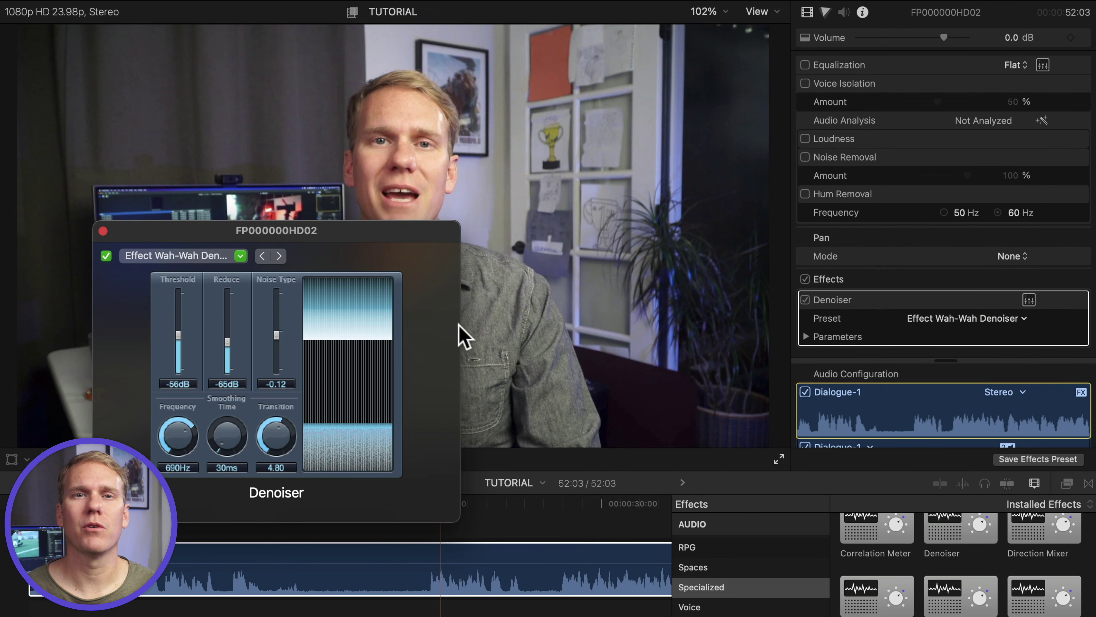
left_click_drag(189, 333, 190, 310)
left_click_drag(235, 358, 233, 338)
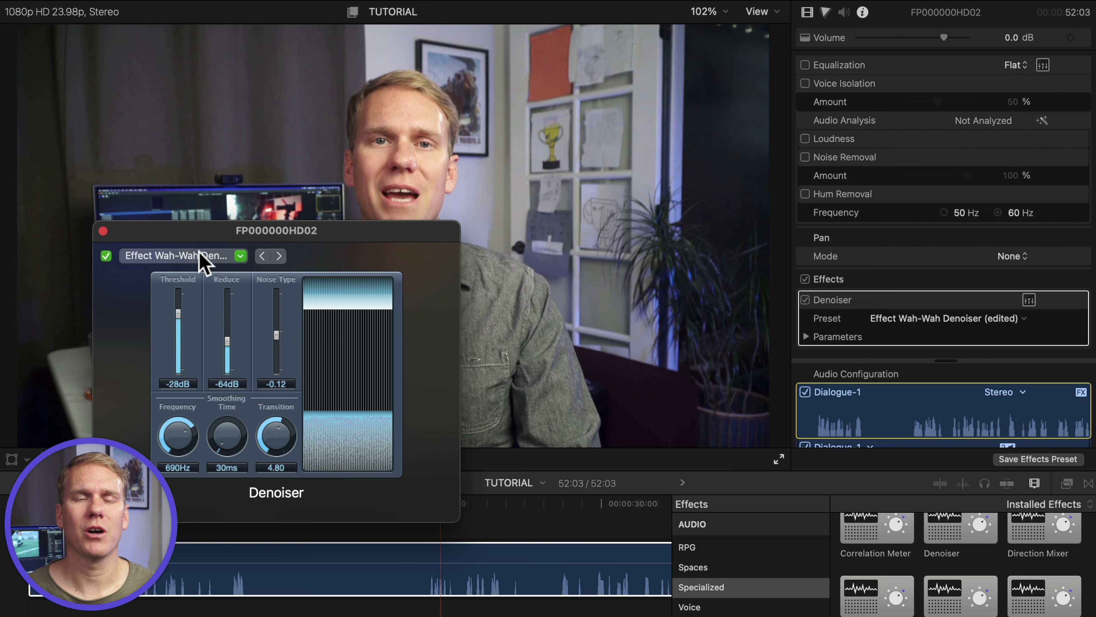